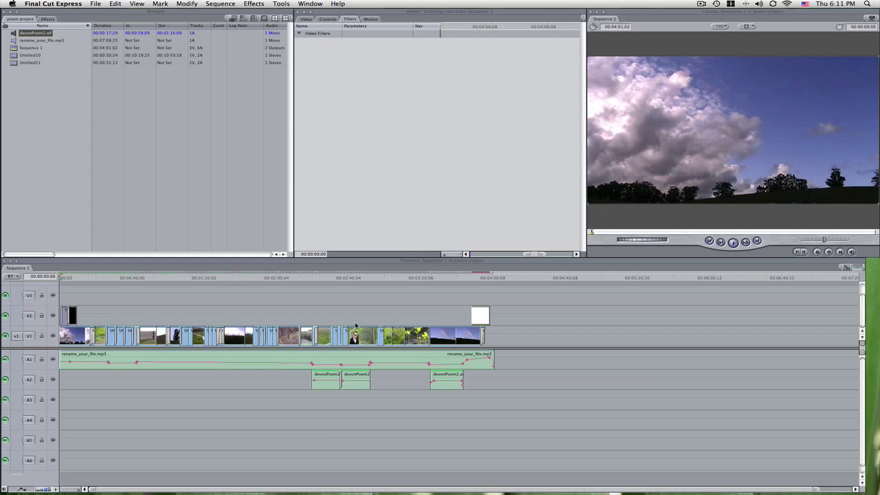
# - Move the playhead to about 00:00:32 on the timeline ruler
pyautogui.click(118, 276)
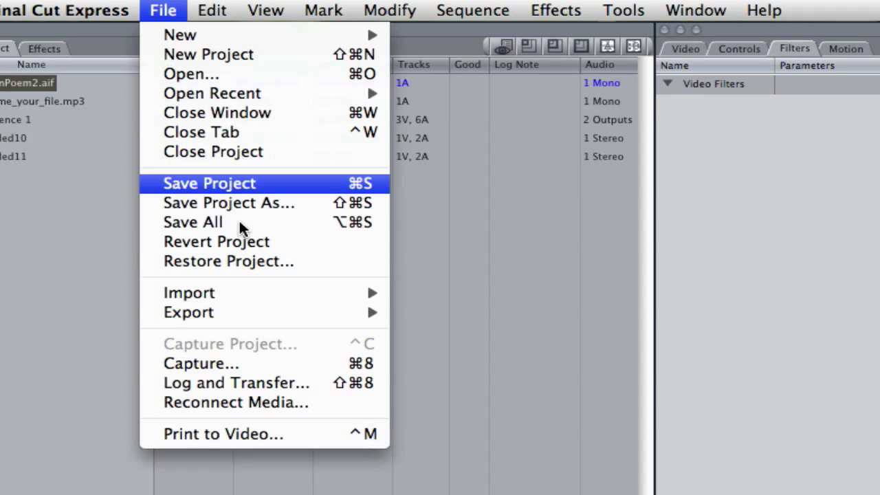
# - Export Sequence 1 using QuickTime Conversion as a QuickTime Movie with Default Settings
pyautogui.moveTo(292, 312)
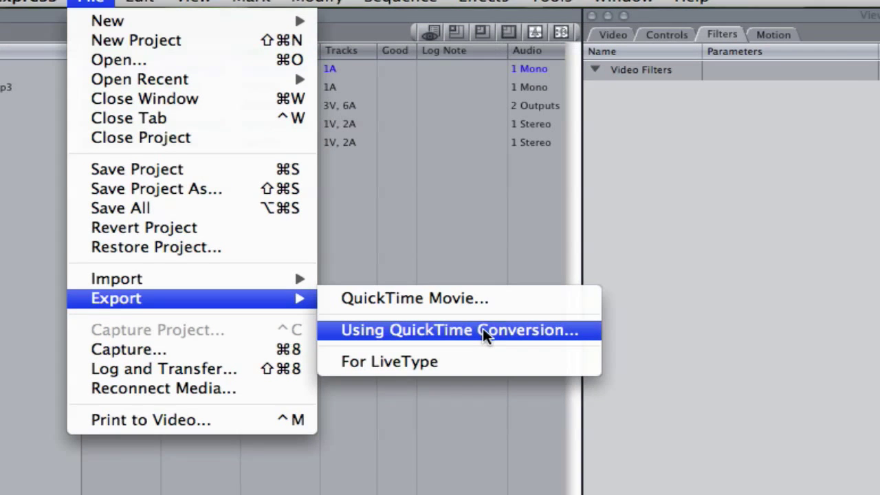
pyautogui.click(555, 343)
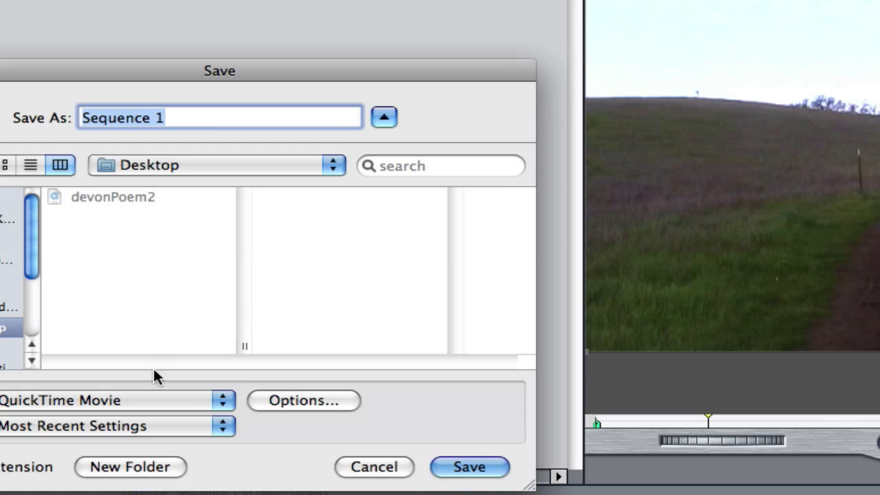
pyautogui.click(145, 402)
pyautogui.click(148, 402)
pyautogui.click(197, 421)
pyautogui.click(180, 444)
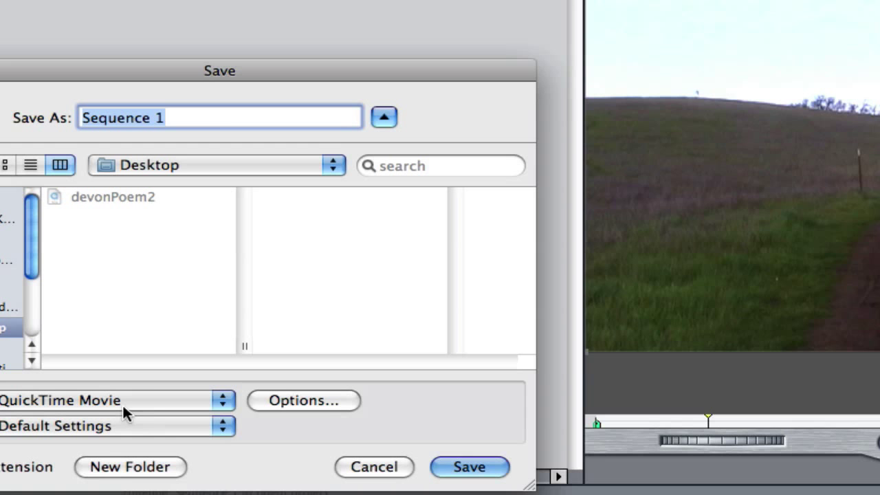
# - Set the export video compression to MPEG-4 Video at Best quality, 6400 kbits/sec
pyautogui.click(320, 399)
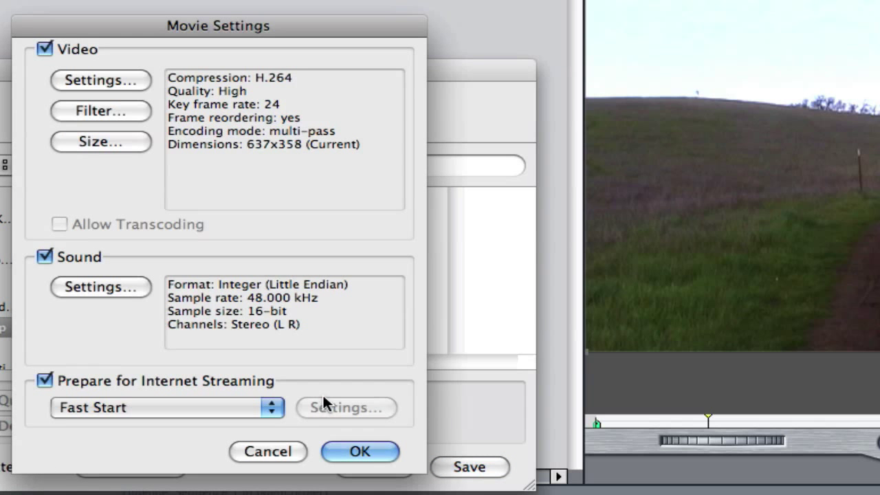
pyautogui.click(132, 78)
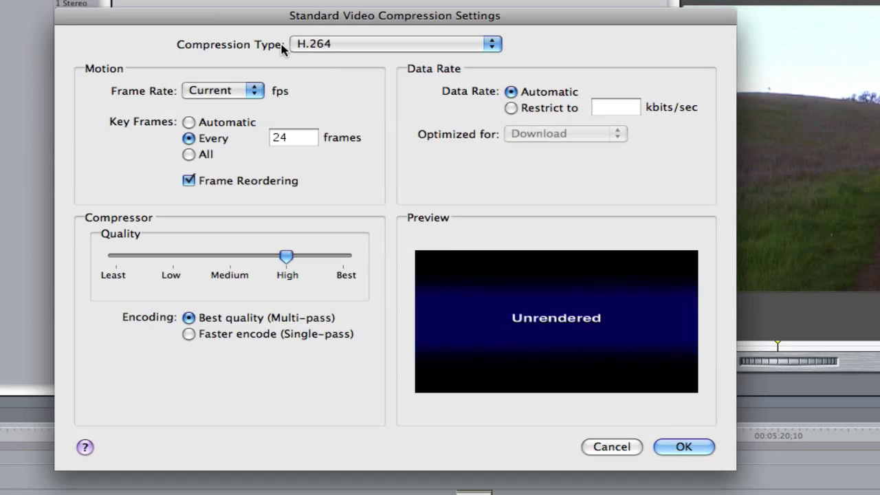
pyautogui.click(345, 45)
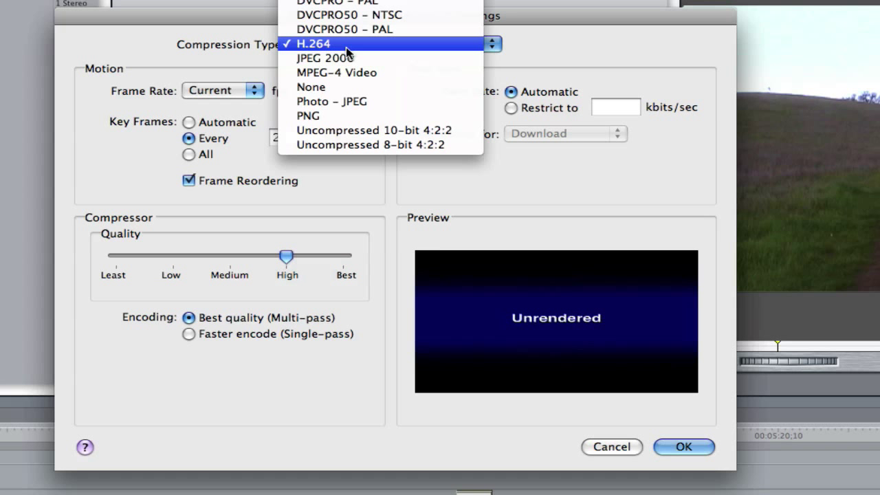
pyautogui.click(383, 81)
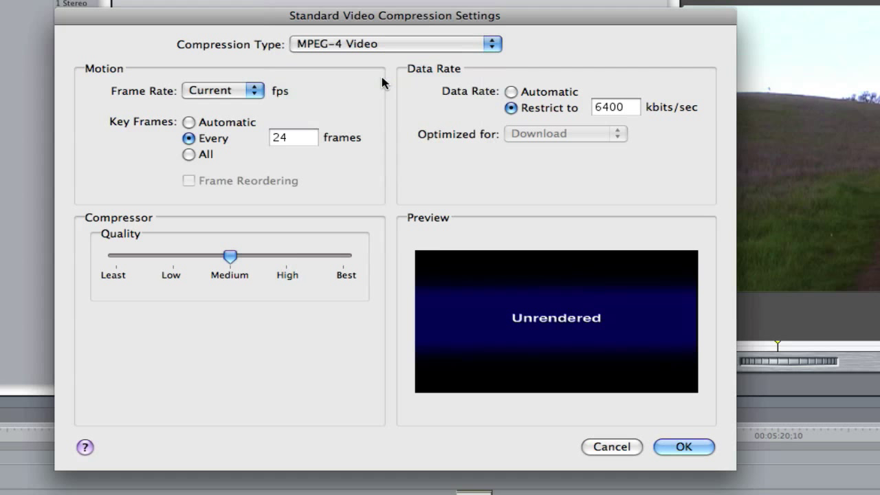
pyautogui.moveTo(230, 257); pyautogui.dragTo(393, 262)
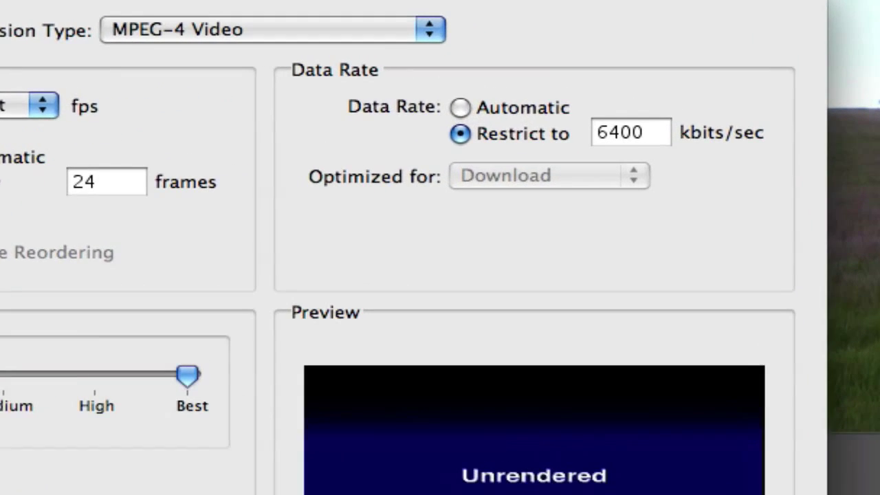
pyautogui.press('Return')
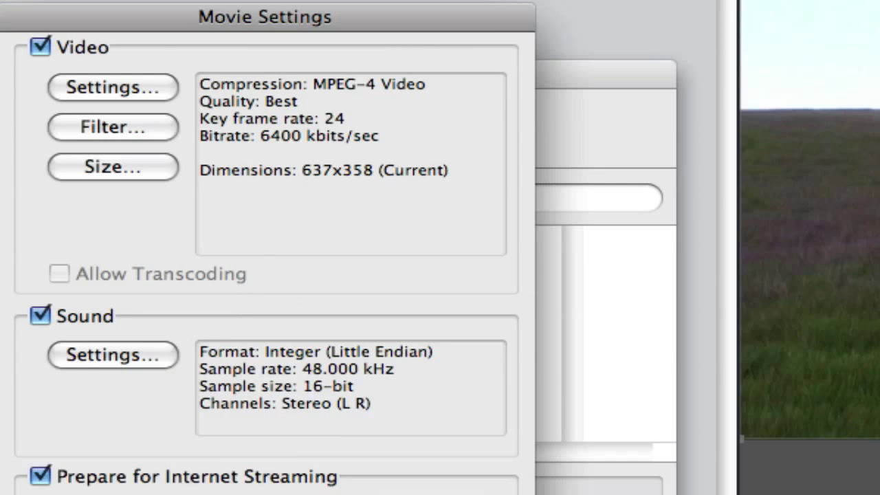
# - Choose HD 1280 x 720 16:9 as the export frame size
pyautogui.click(120, 165)
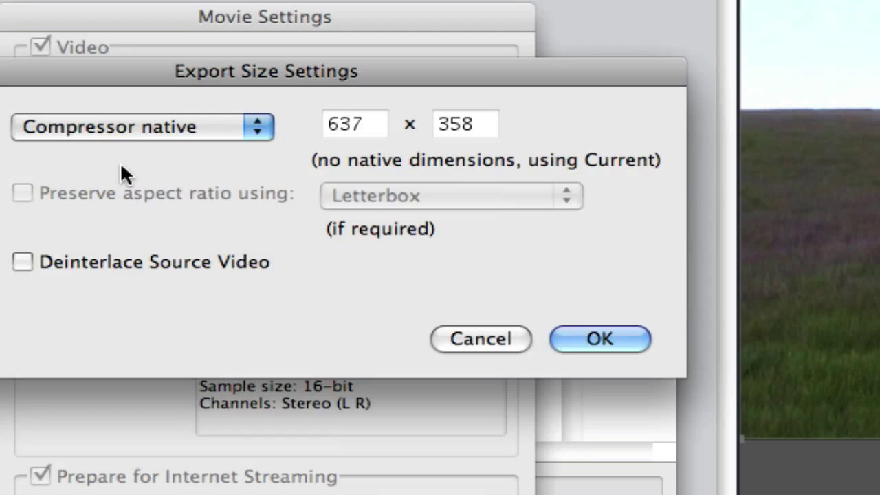
pyautogui.click(184, 129)
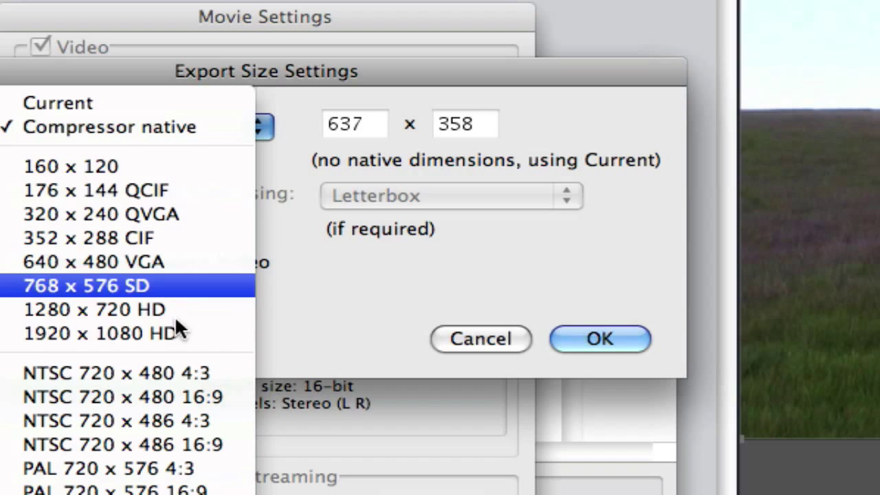
pyautogui.click(126, 128)
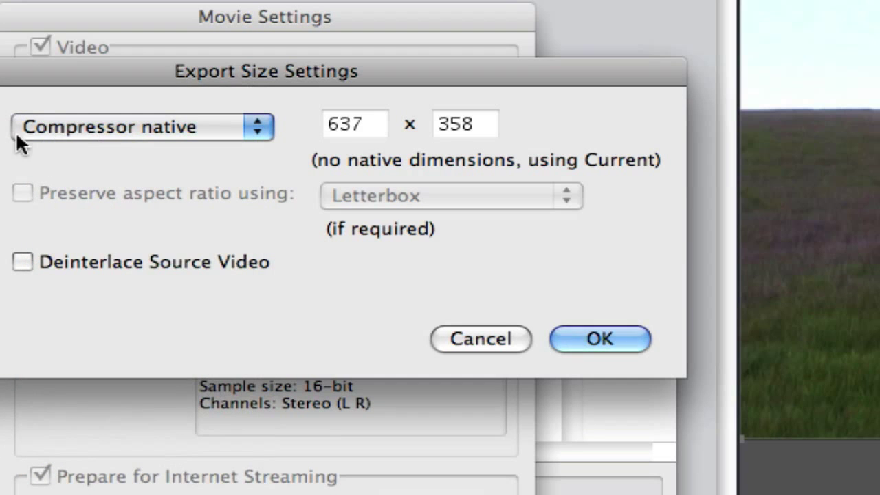
pyautogui.click(165, 129)
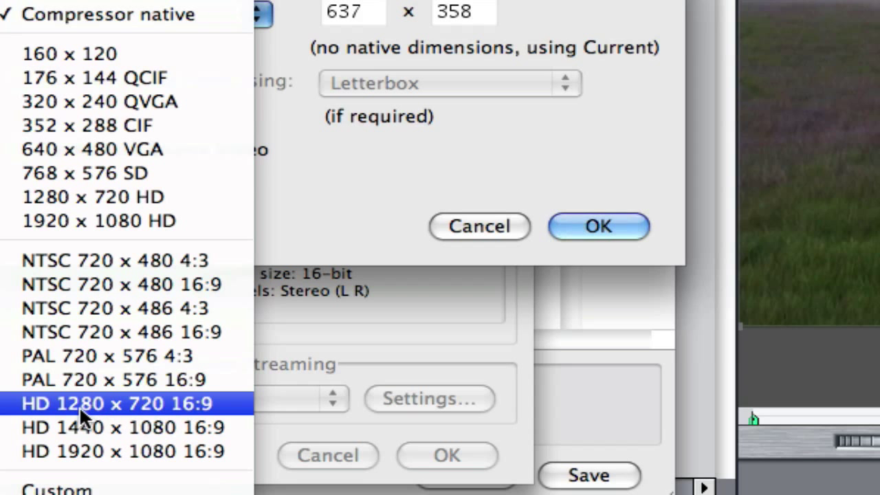
pyautogui.click(165, 403)
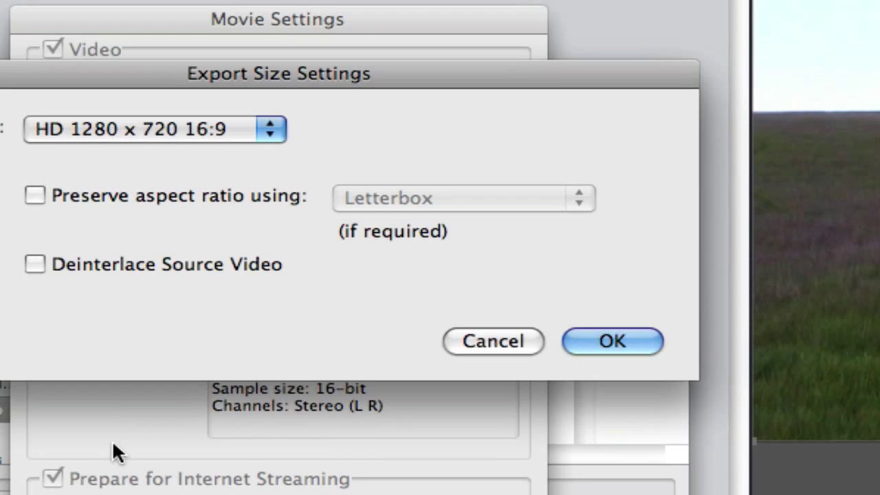
# - Turn on deinterlacing, confirm the size, and set the audio to AAC Stereo (L R)
pyautogui.click(34, 265)
pyautogui.press('Return')
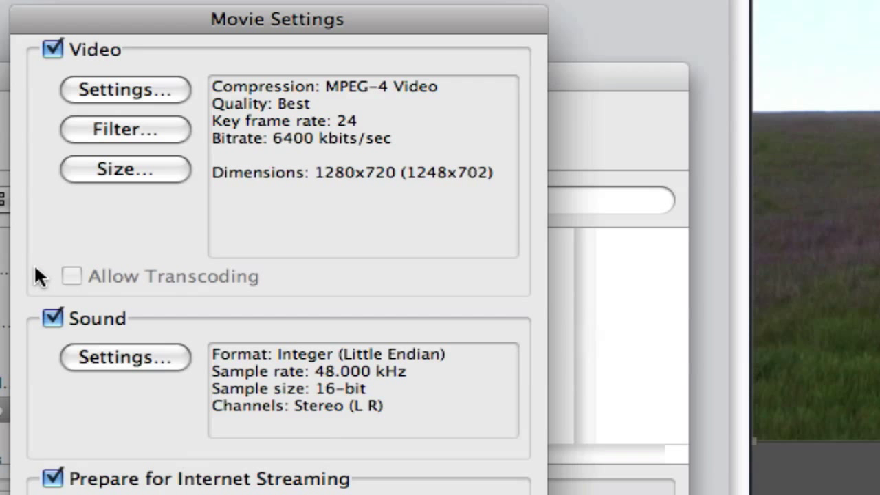
pyautogui.click(143, 354)
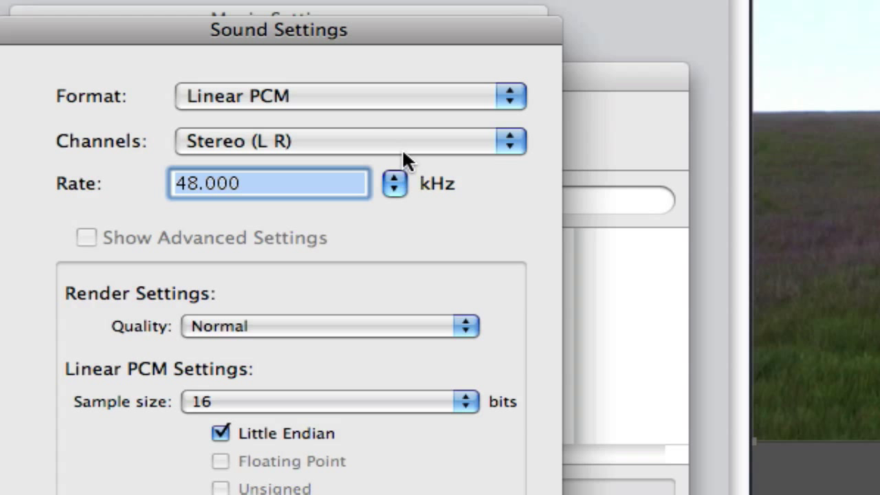
pyautogui.click(295, 101)
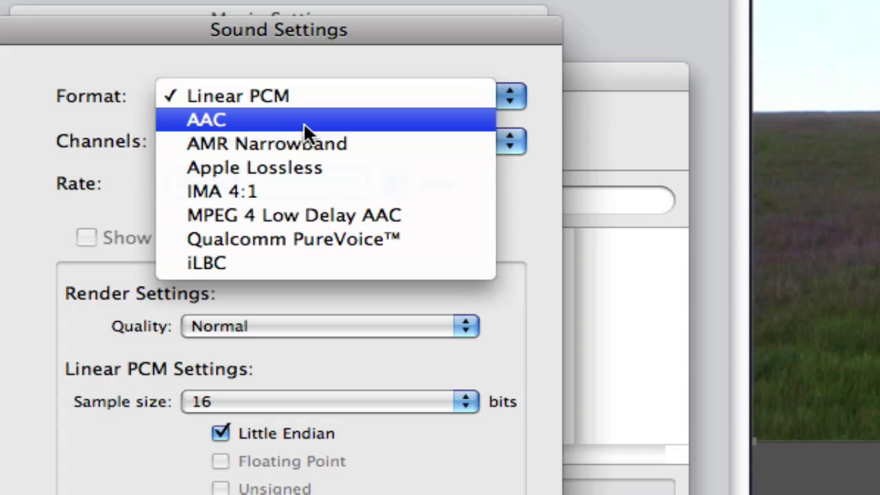
pyautogui.click(303, 121)
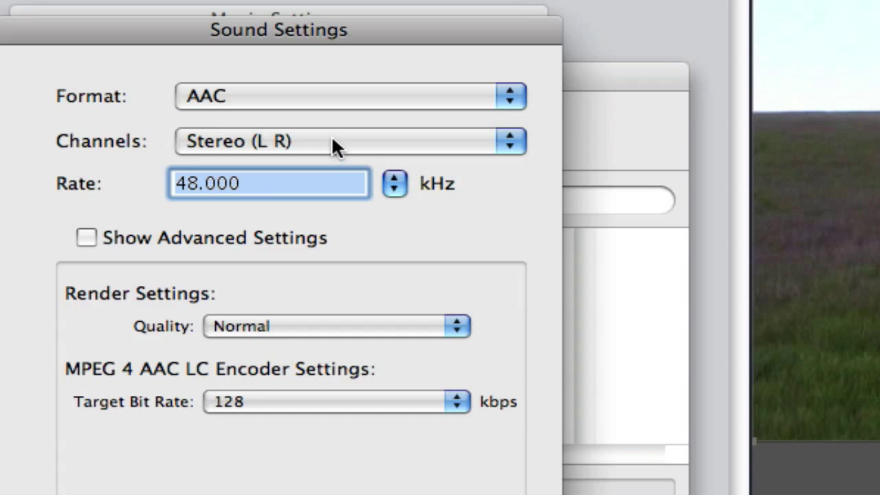
pyautogui.click(333, 144)
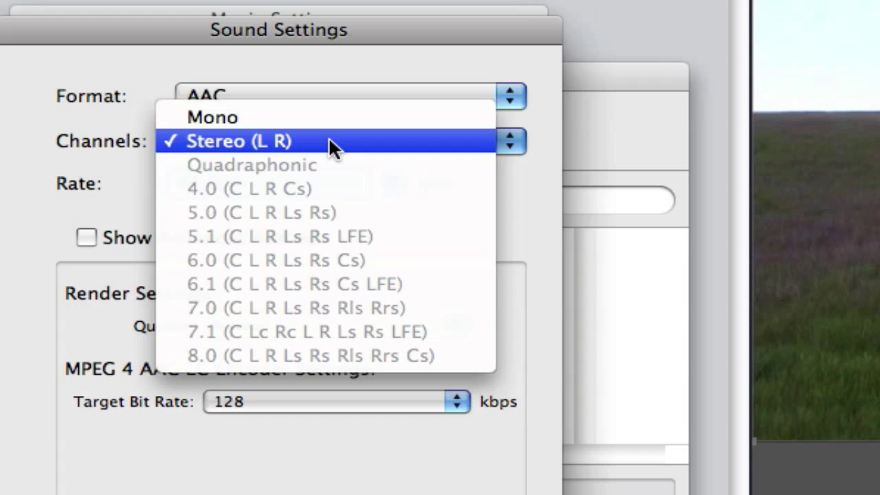
pyautogui.click(332, 145)
# - Set the audio sample rate to 44.100 kHz, quality Better, and target bit rate 192 kbps
pyautogui.click(394, 181)
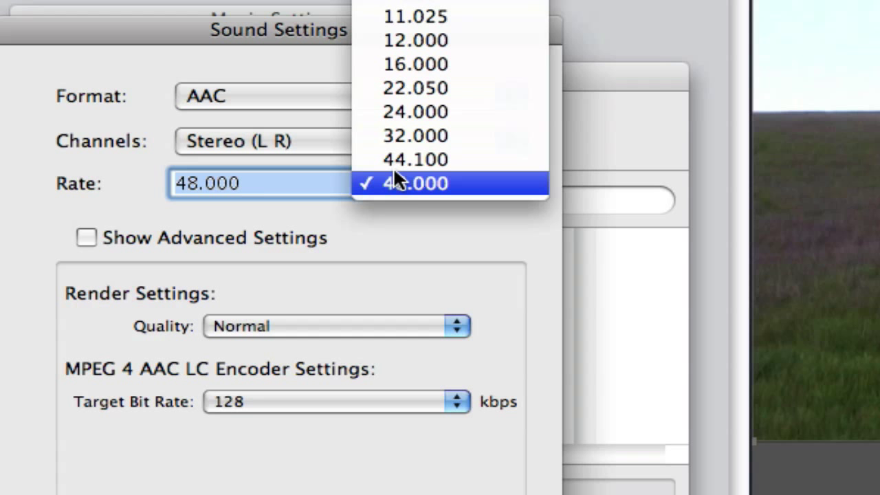
pyautogui.click(450, 165)
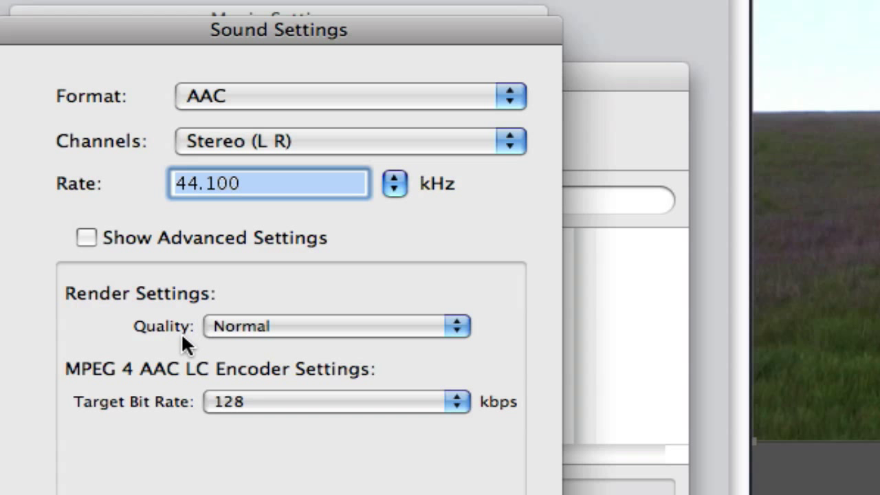
pyautogui.click(259, 325)
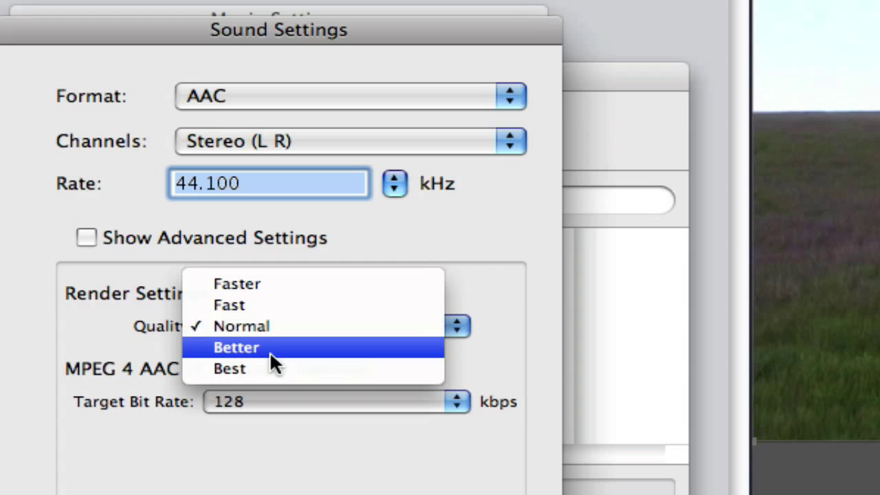
pyautogui.click(270, 351)
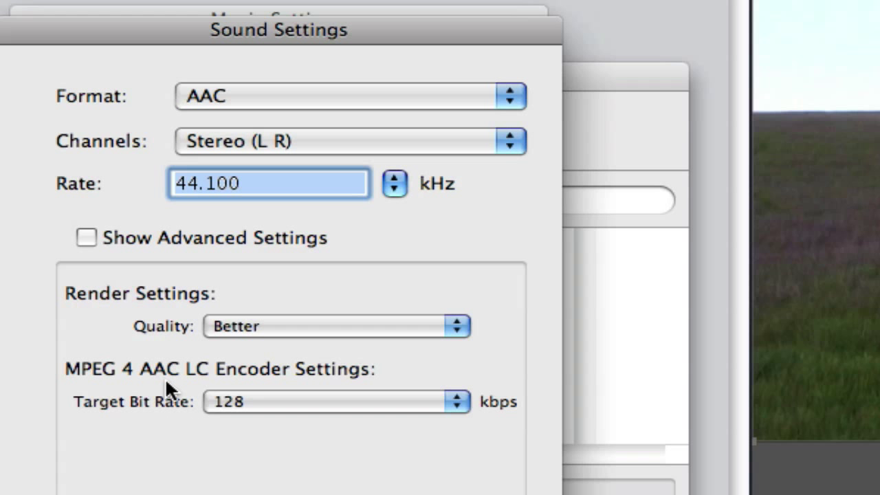
pyautogui.click(253, 398)
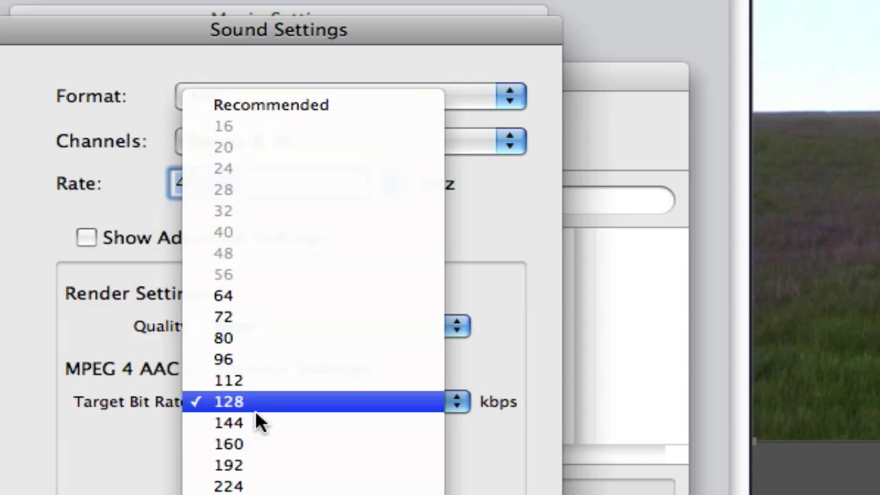
pyautogui.click(291, 472)
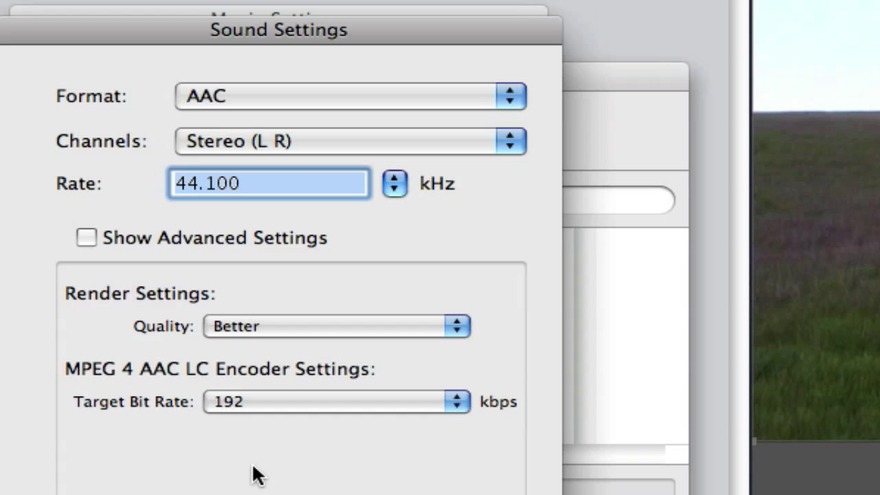
pyautogui.press('Return')
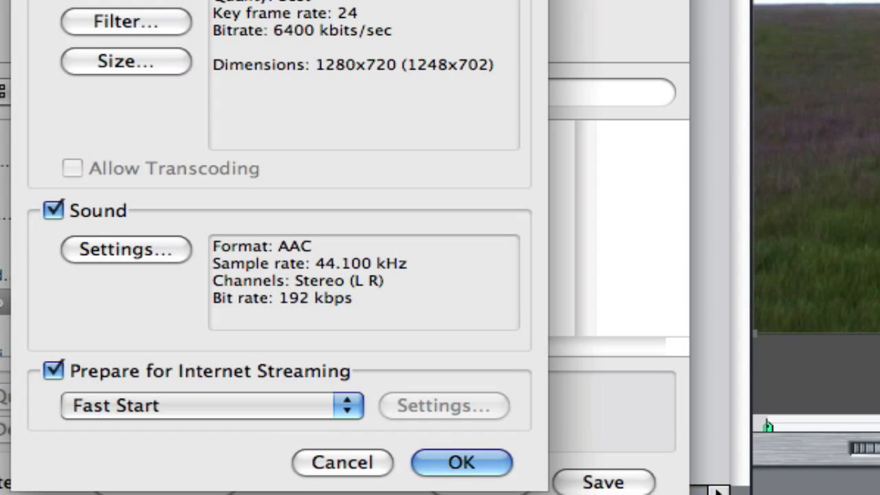
# - Confirm the Movie Settings and enter 'poem project' as the export file name
pyautogui.press('Return')
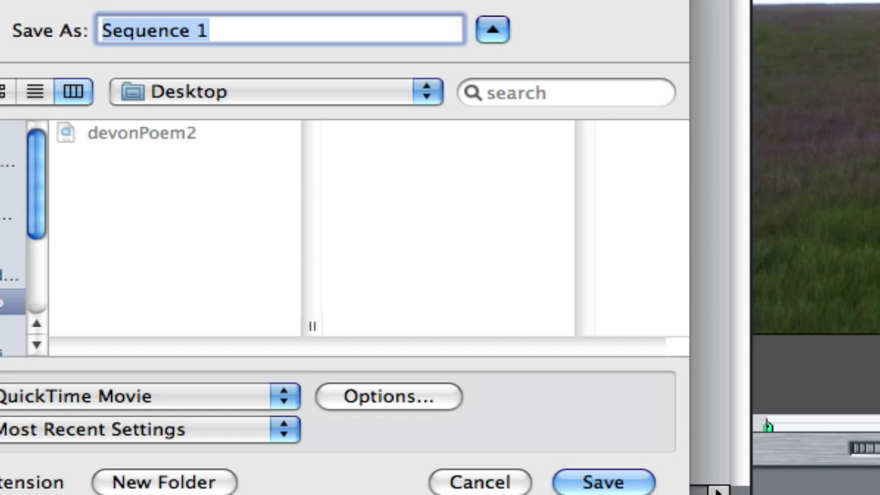
pyautogui.write('poem')
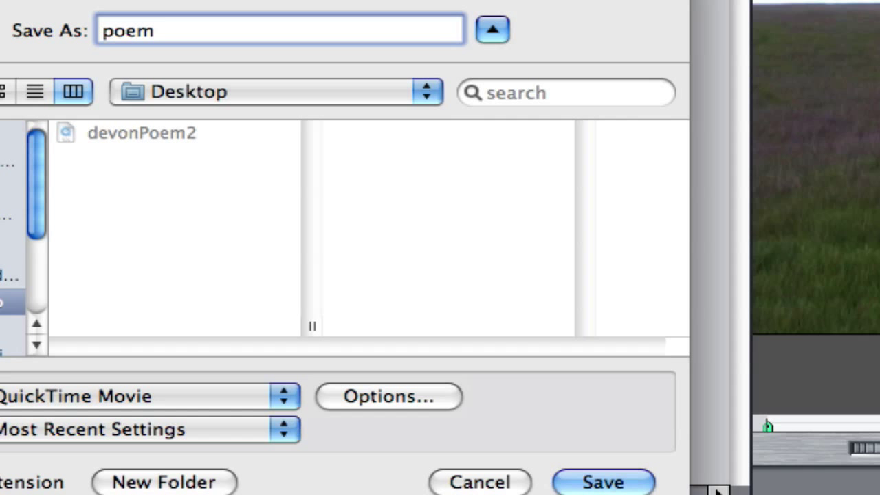
pyautogui.write(' project')
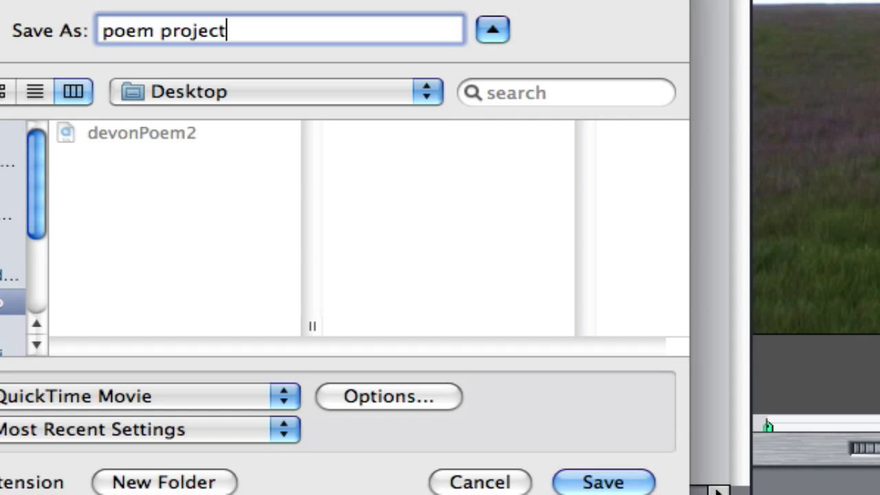
# - Save 'poem project' to the Desktop to begin rendering the QuickTime movie
pyautogui.press('Return')
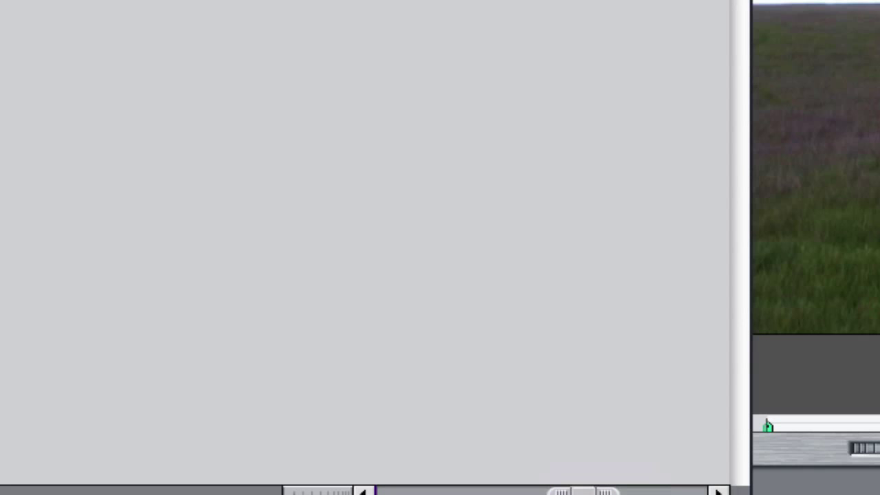